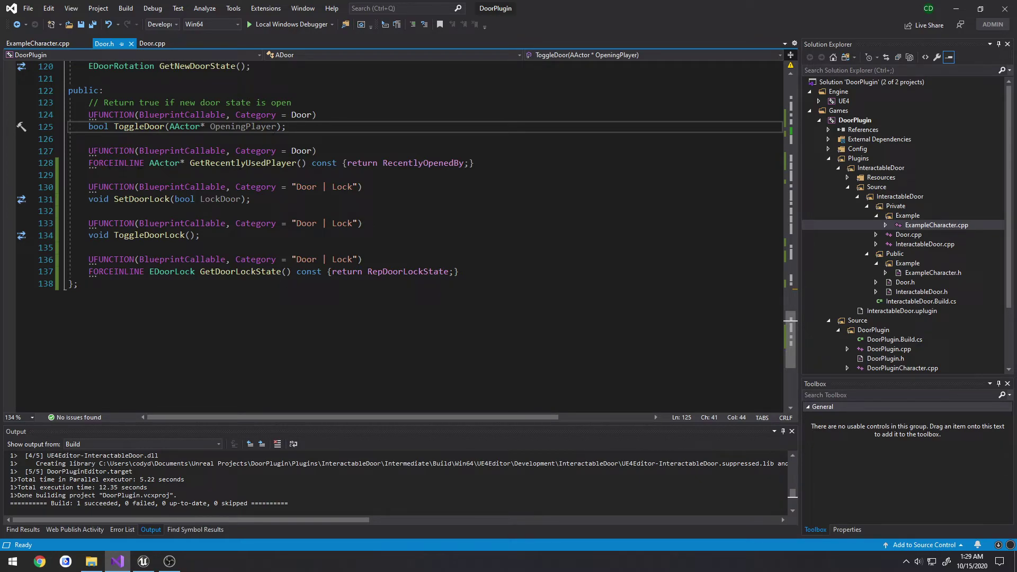
Step: Examine the public door functions GetRecentlyUsedPlayer, SetDoorLock and ToggleDoorLock declared in Door.h
{"action": "double_click", "coordinate": [244, 162]}
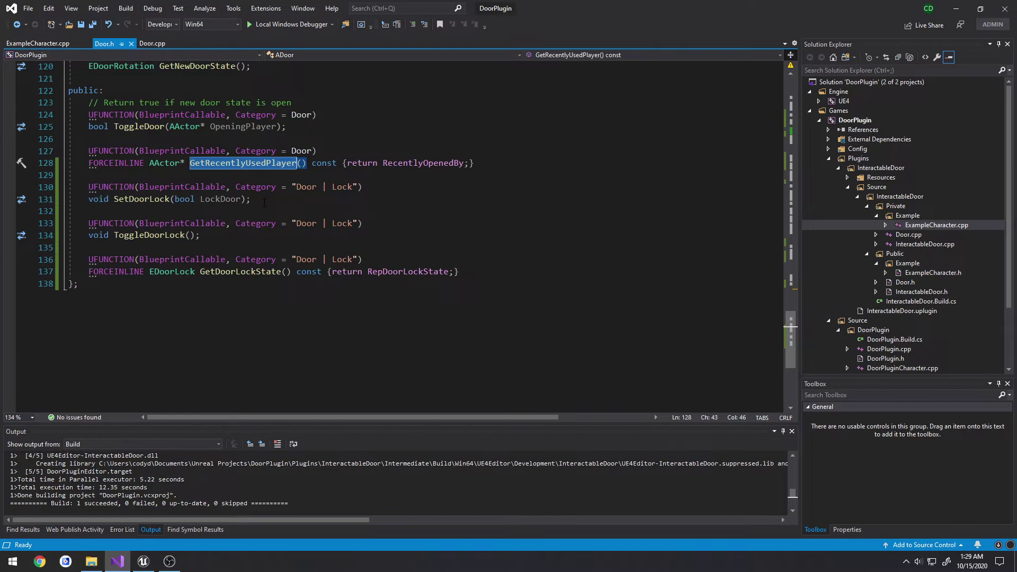
{"action": "double_click", "coordinate": [157, 201]}
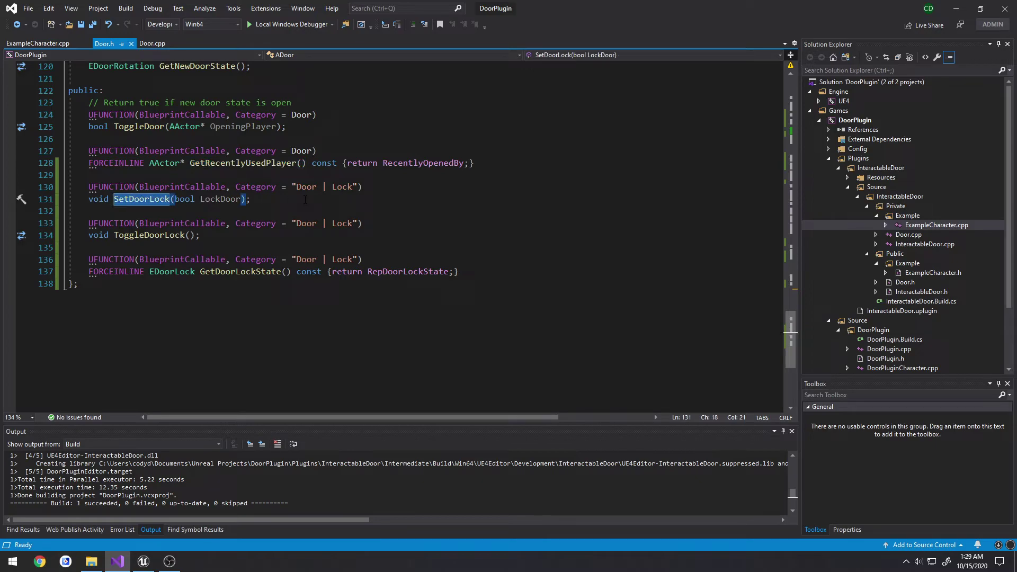
{"action": "left_click_drag", "start_coordinate": [175, 198], "coordinate": [242, 199]}
{"action": "left_click", "coordinate": [269, 197]}
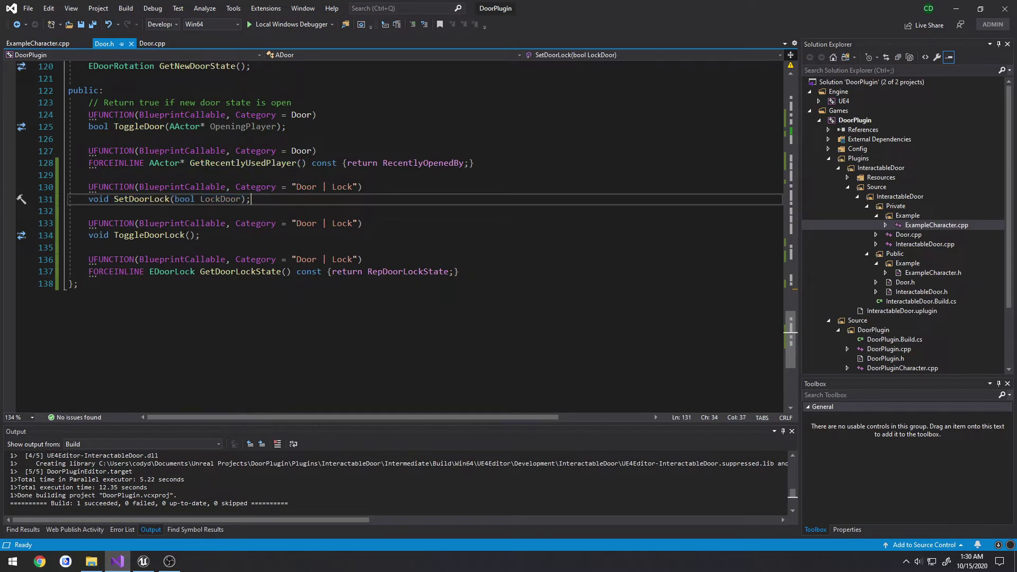
{"action": "double_click", "coordinate": [165, 235]}
{"action": "left_click", "coordinate": [248, 240]}
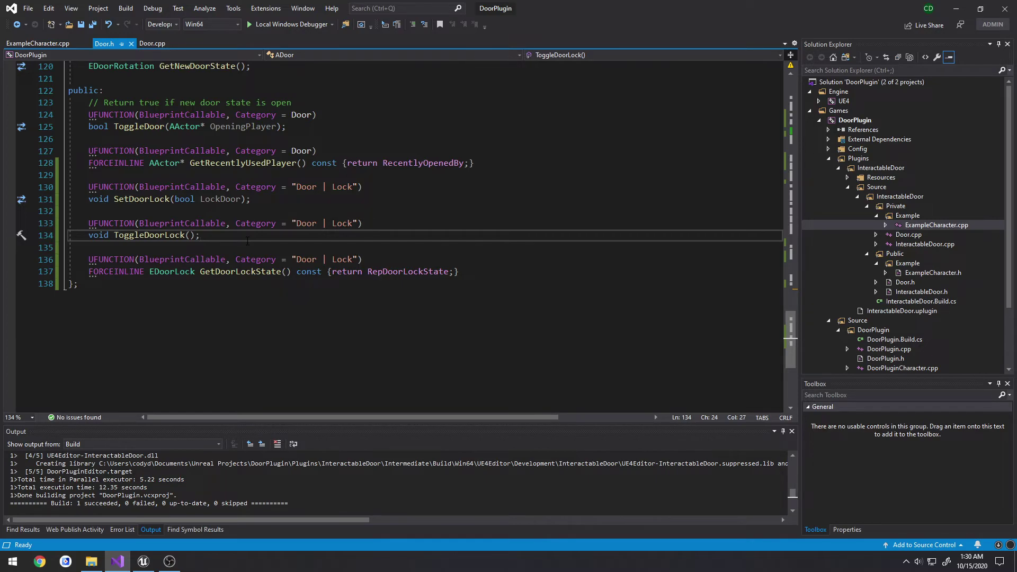
Step: Switch to the Unreal Editor, show the ExampleMap level and select the nearest door
{"action": "left_click", "coordinate": [143, 561]}
{"action": "left_click", "coordinate": [74, 7]}
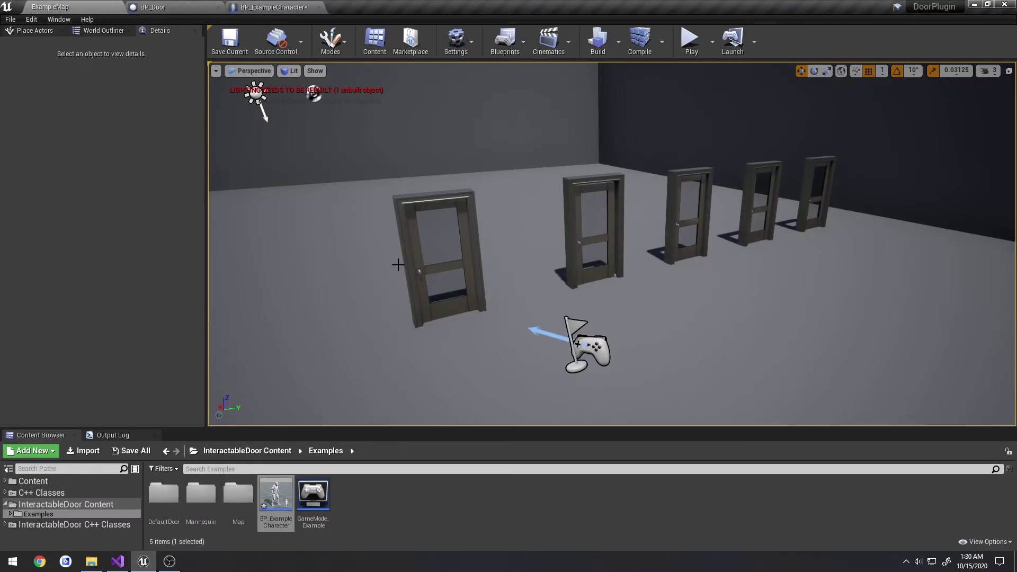
{"action": "left_click", "coordinate": [398, 264]}
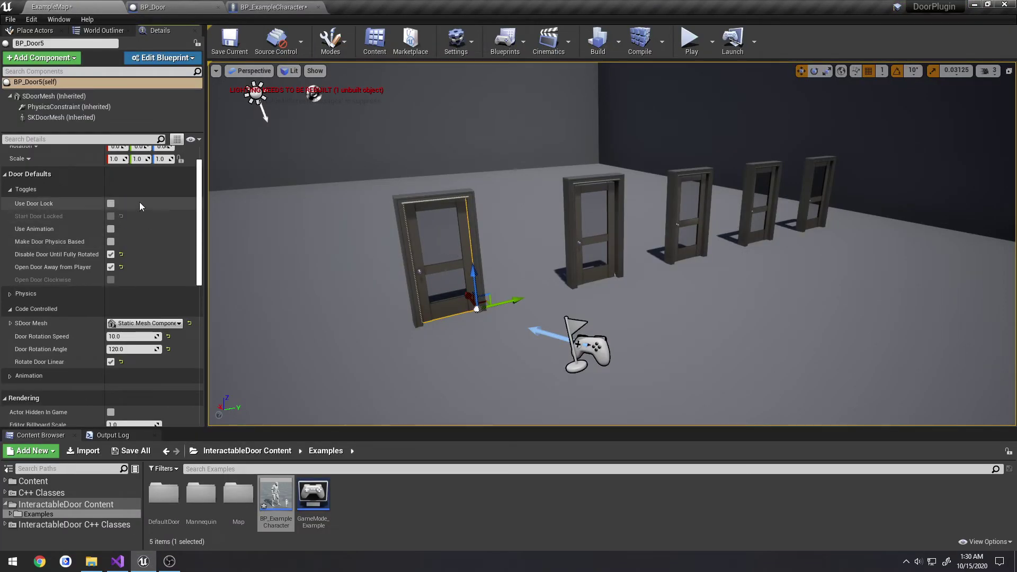
Step: Play the level, walk to the nearest door and test opening and closing it, and stop playing
{"action": "left_click", "coordinate": [689, 39]}
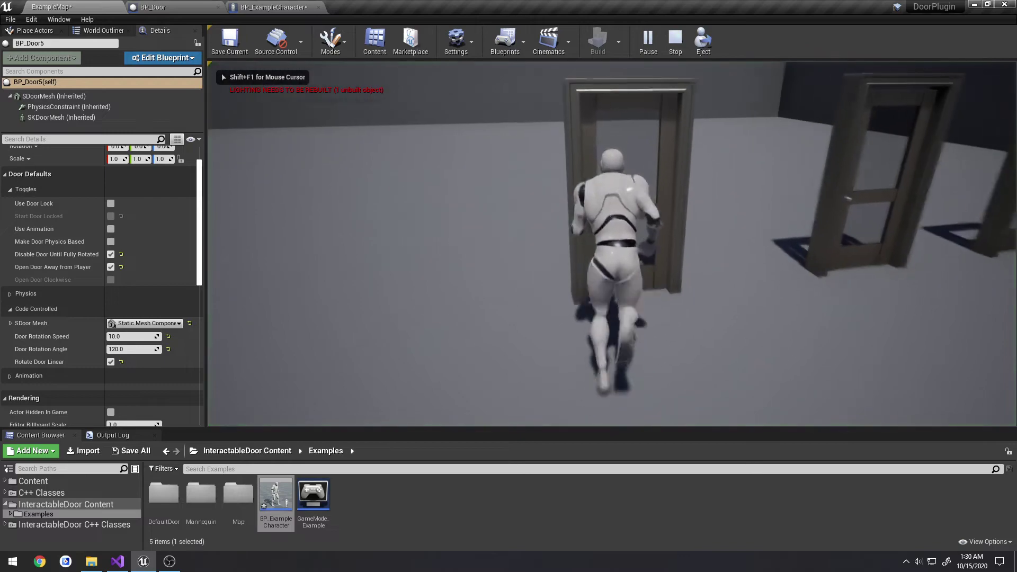
{"action": "key", "text": "e"}
{"action": "key", "text": "e"}
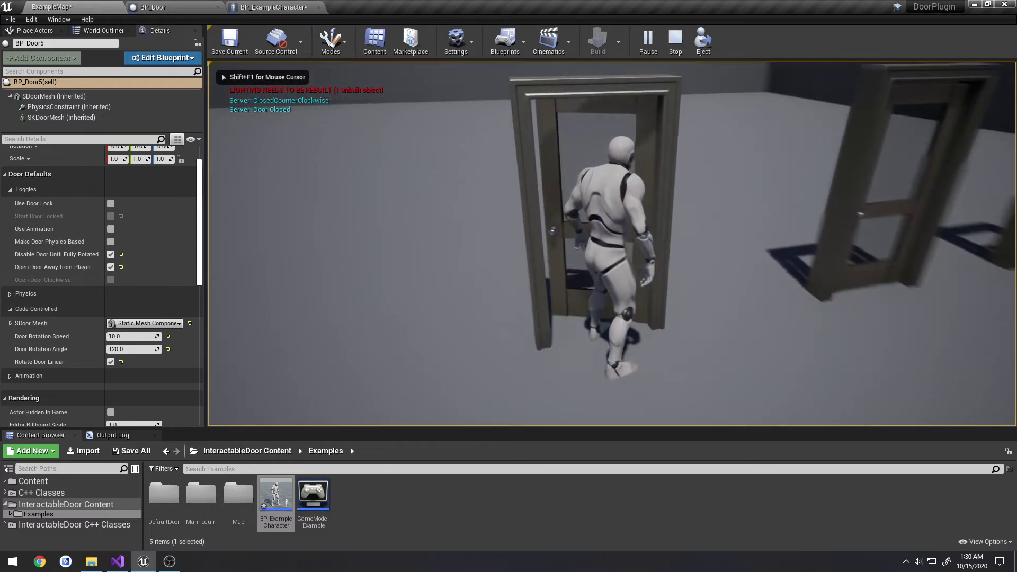
{"action": "key", "text": "w"}
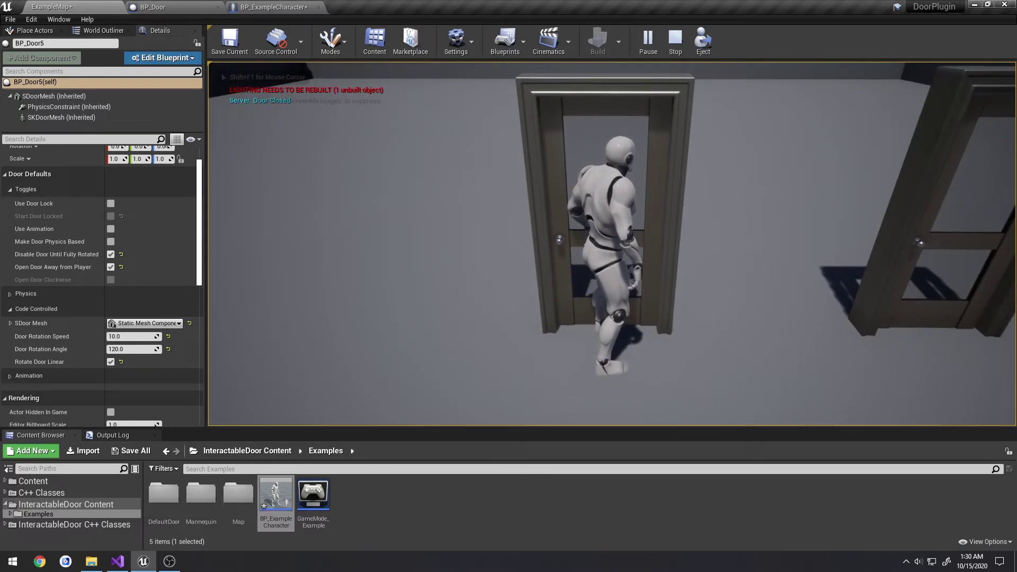
{"action": "key", "text": "Escape"}
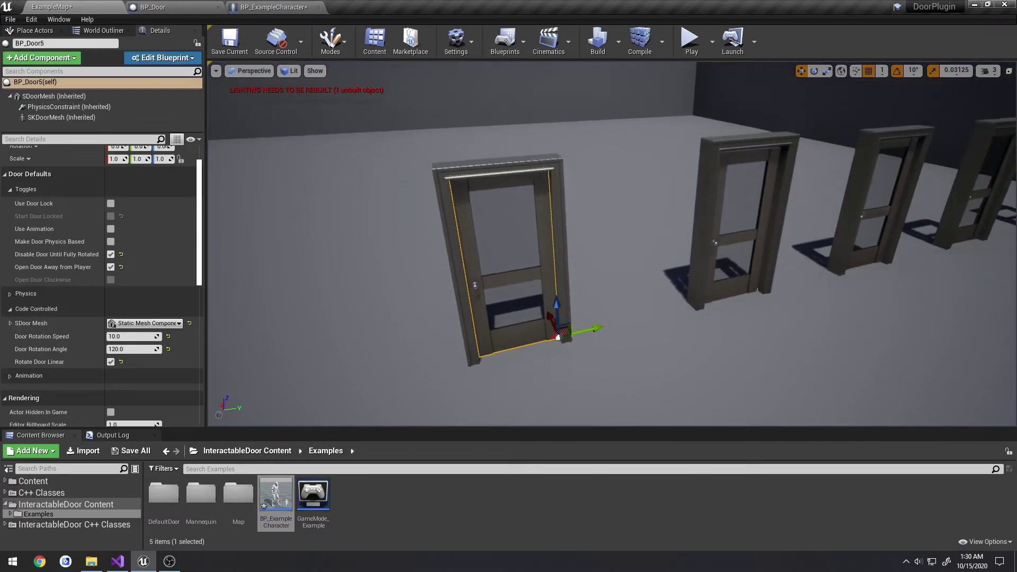
Step: Enable Use Door Lock on the selected door and test it in a short play session
{"action": "key", "text": "s"}
{"action": "right_click_drag", "start_coordinate": [530, 244], "coordinate": [573, 240]}
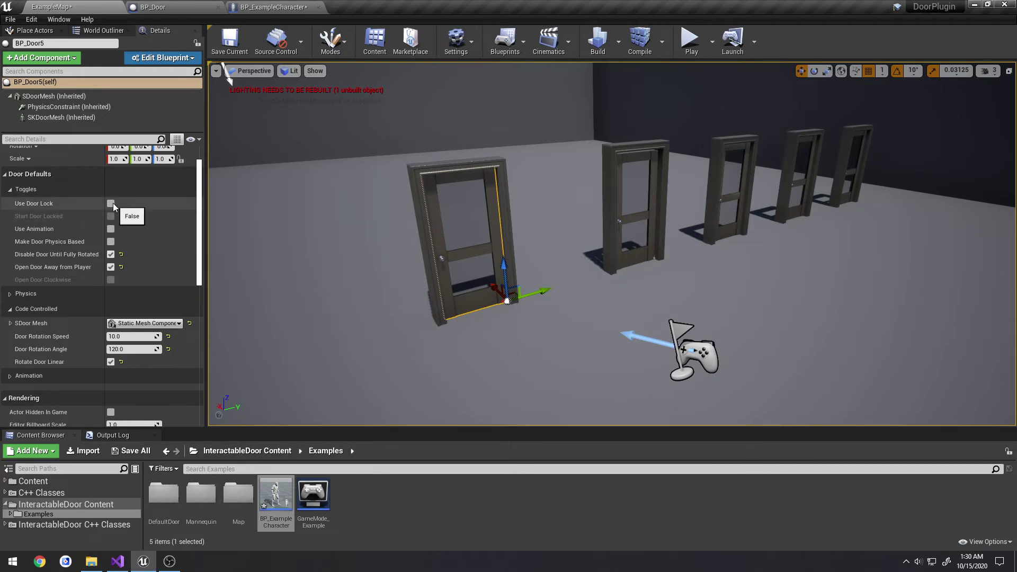
{"action": "left_click", "coordinate": [113, 203]}
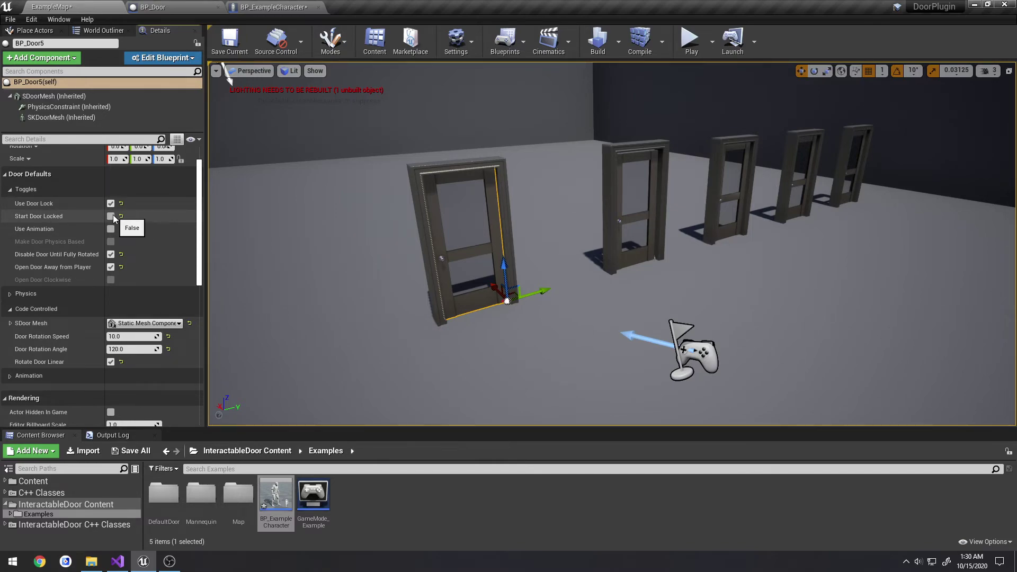
{"action": "left_click", "coordinate": [690, 53]}
{"action": "key", "text": "w"}
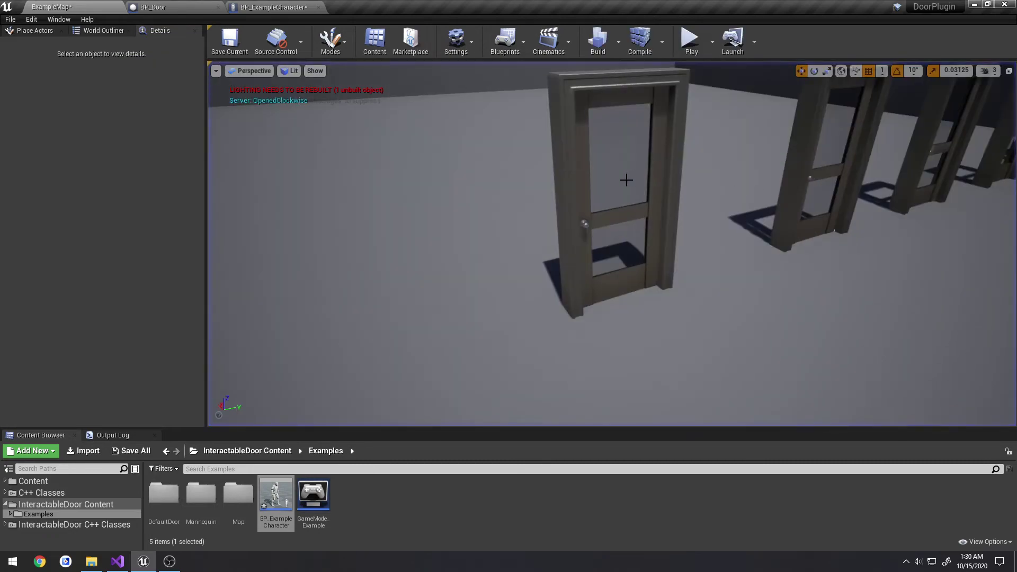
{"action": "key", "text": "Escape"}
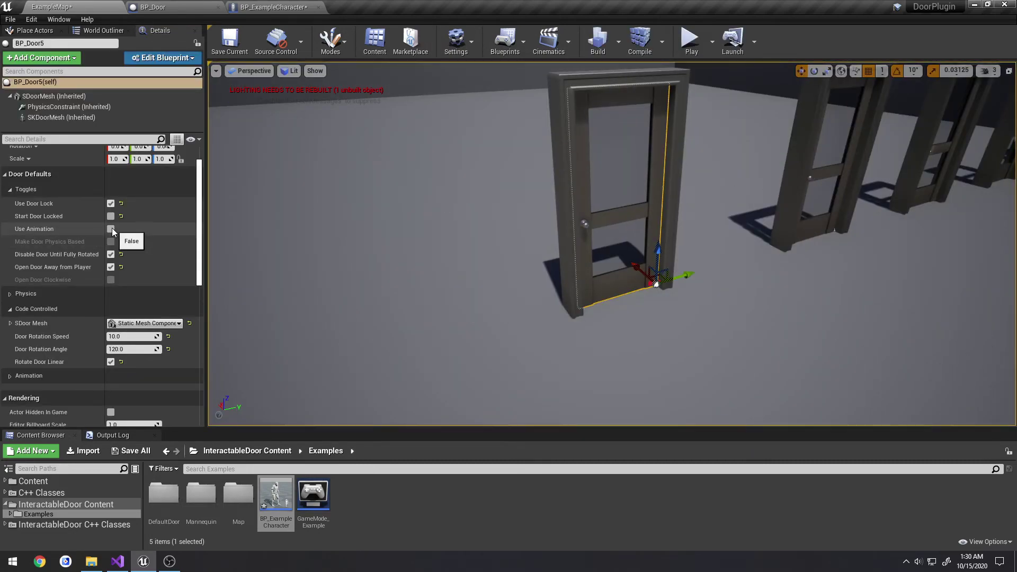
Step: Enable Use Animation on the door and show its Animation settings in place of the Code Controlled ones
{"action": "left_click", "coordinate": [111, 229]}
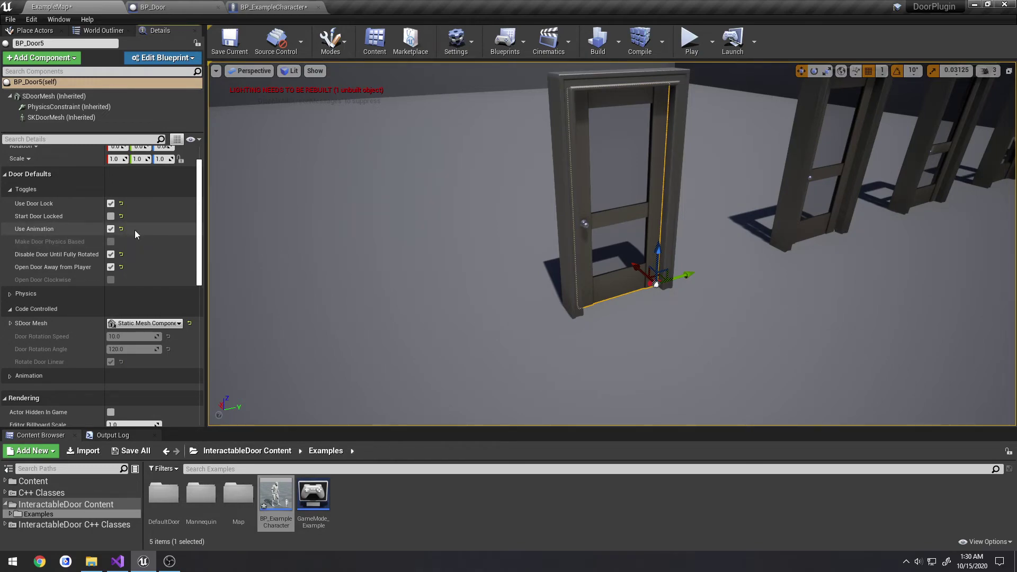
{"action": "left_click", "coordinate": [11, 309]}
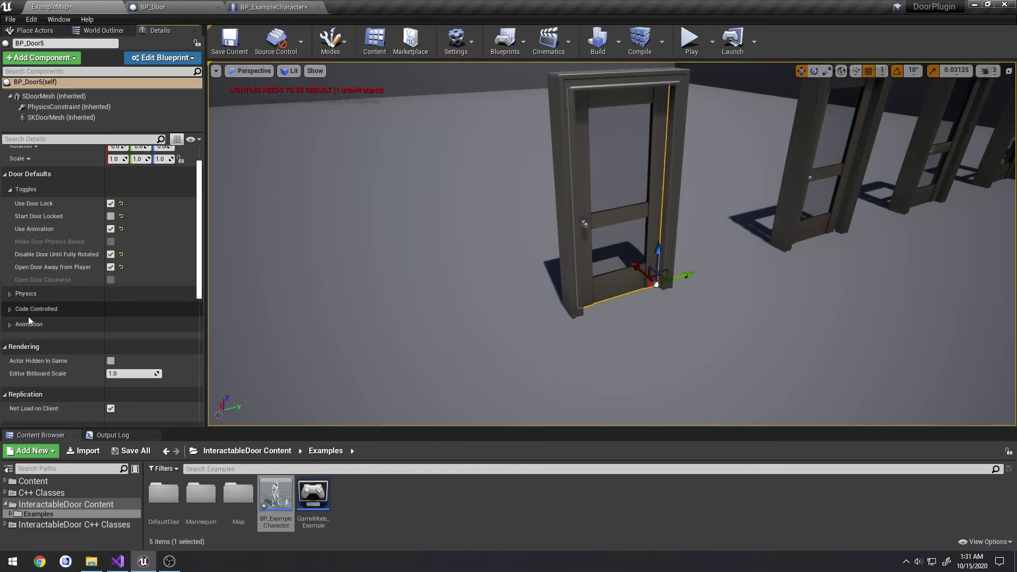
{"action": "left_click", "coordinate": [10, 324]}
{"action": "scroll", "coordinate": [120, 313], "scroll_direction": "down", "scroll_amount": 2}
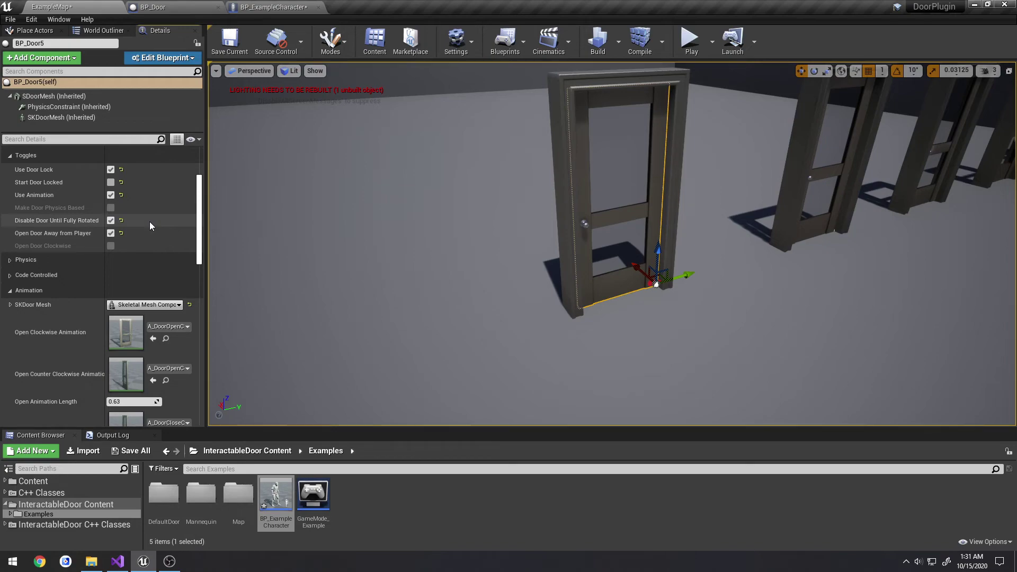
Step: Turn off Disable Door Until Fully Rotated and Open Door Away from Player, leaving Open Door Clockwise off
{"action": "left_click", "coordinate": [111, 220]}
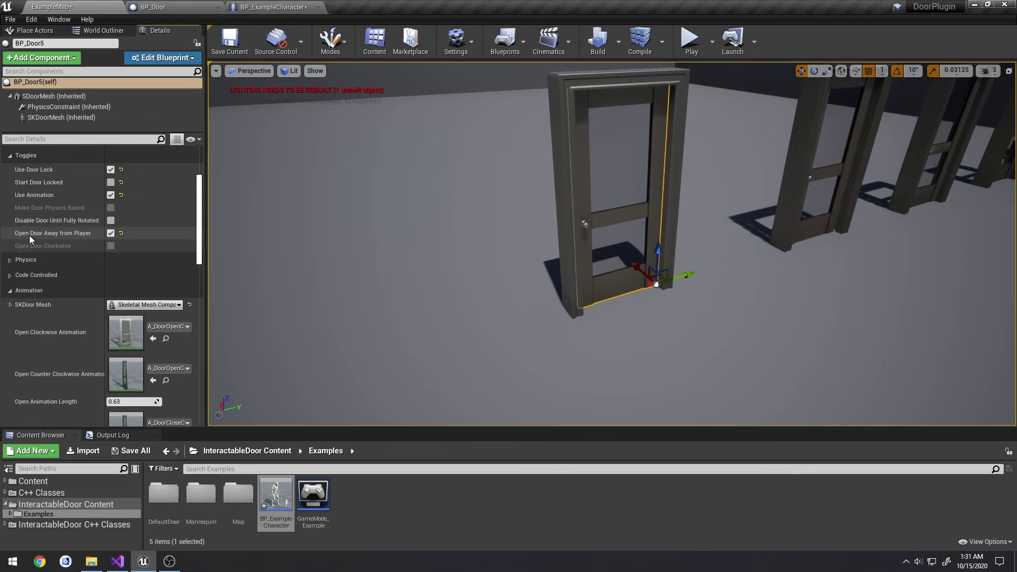
{"action": "left_click", "coordinate": [111, 233]}
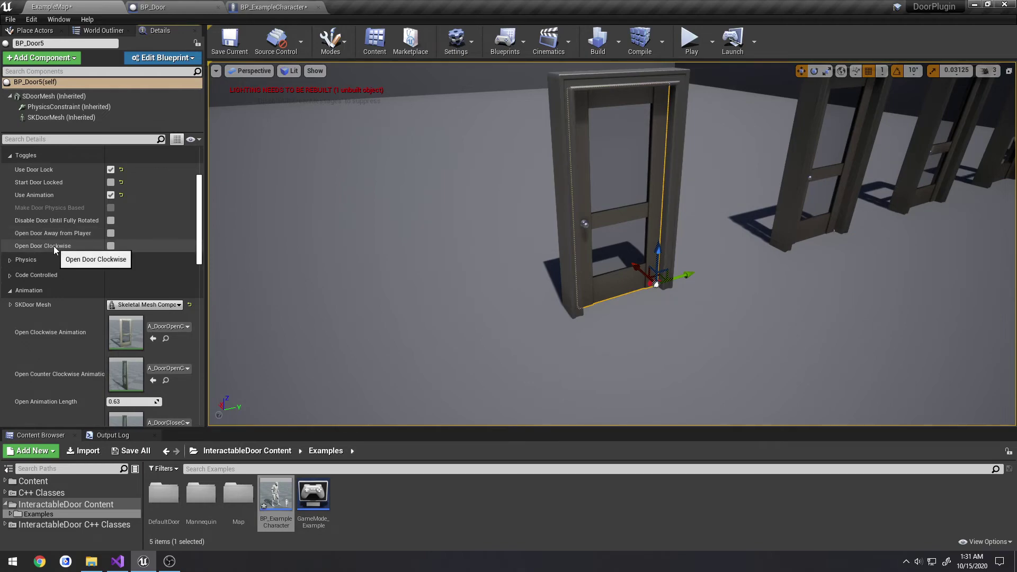
{"action": "left_click", "coordinate": [112, 247]}
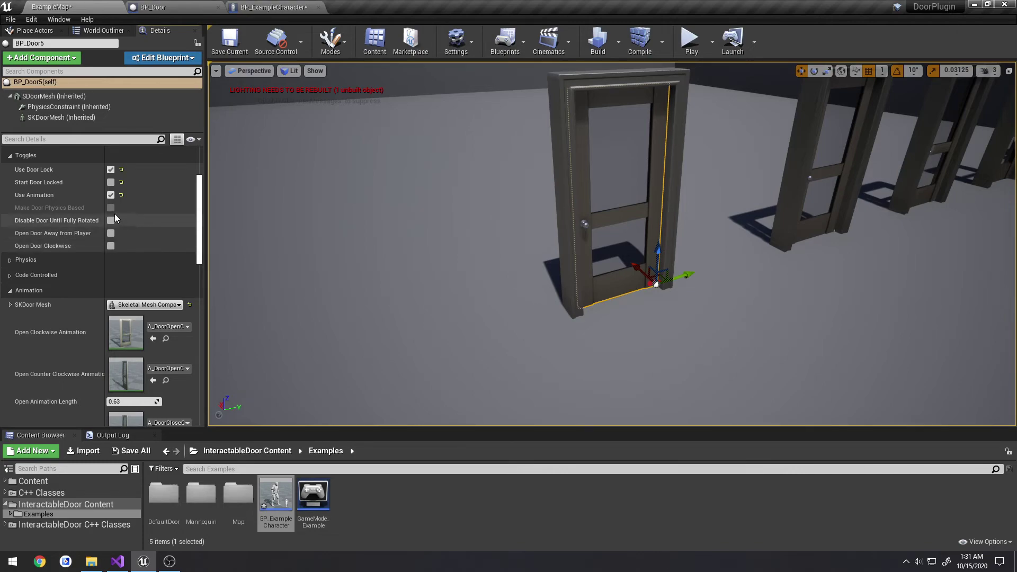
Step: Turn off Use Animation on the door and show its Code Controlled settings instead of the Animation ones
{"action": "left_click", "coordinate": [111, 195]}
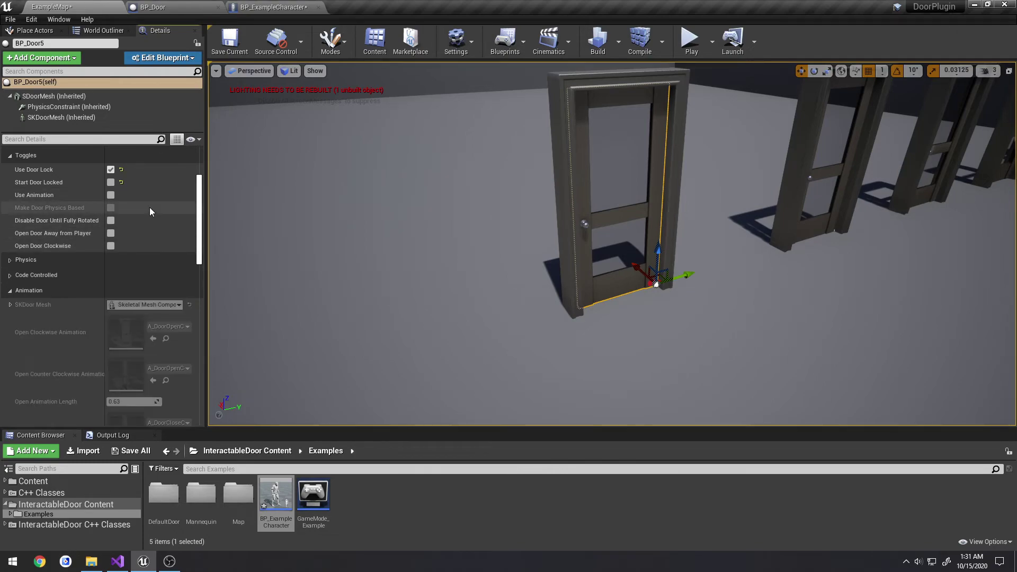
{"action": "left_click", "coordinate": [11, 292]}
{"action": "left_click", "coordinate": [13, 275]}
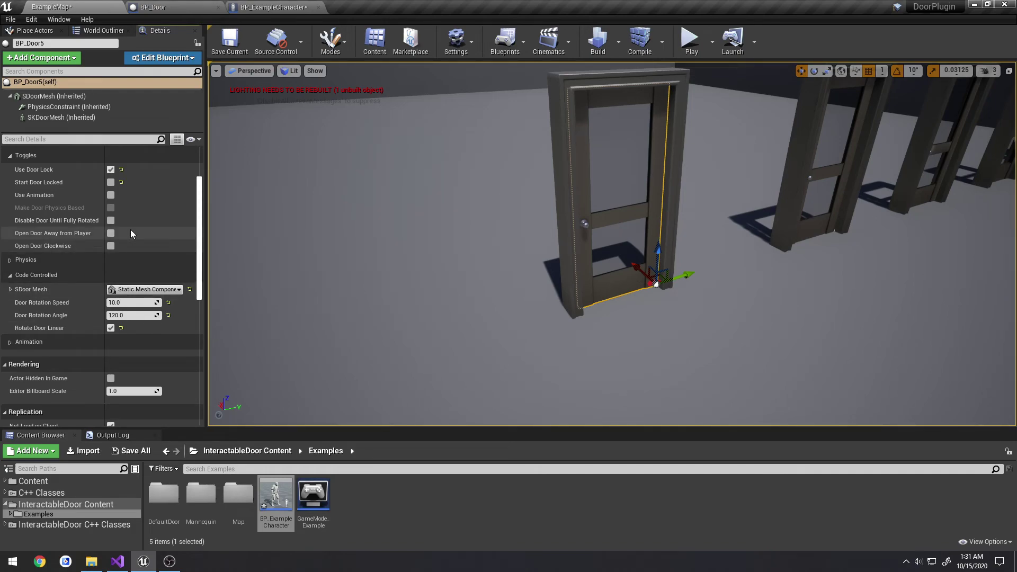
Step: Duplicate the whole door actor along the Y axis, placing the copy beside the original door frame
{"action": "right_click_drag", "start_coordinate": [404, 213], "coordinate": [390, 63]}
{"action": "right_click_drag", "start_coordinate": [477, 222], "coordinate": [476, 201]}
{"action": "left_click", "coordinate": [587, 198]}
{"action": "left_click", "coordinate": [483, 201]}
{"action": "left_click", "coordinate": [72, 95]}
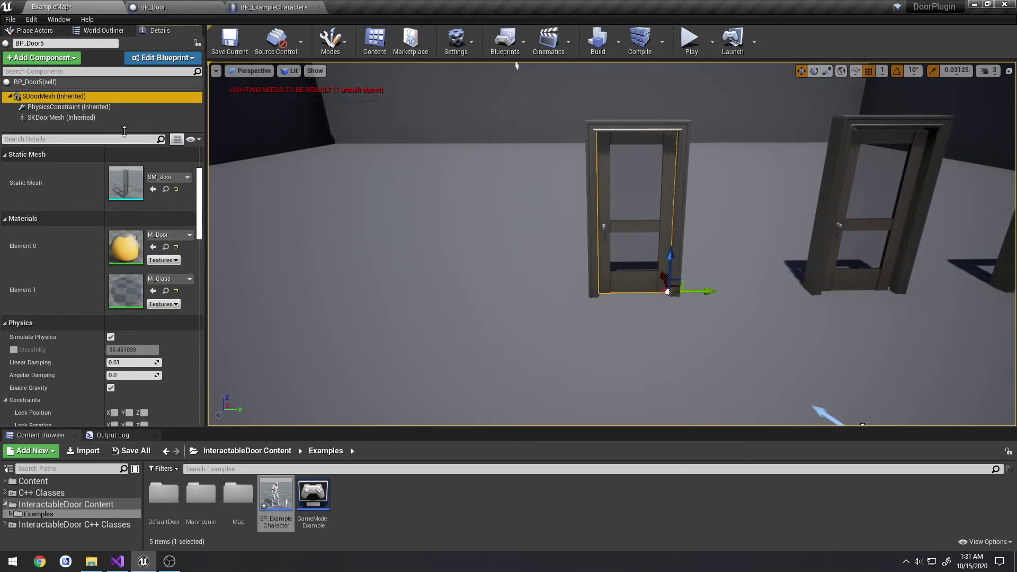
{"action": "left_click", "coordinate": [73, 82]}
{"action": "left_click_drag", "start_coordinate": [707, 291], "coordinate": [483, 292], "text": "alt"}
{"action": "key", "text": "f"}
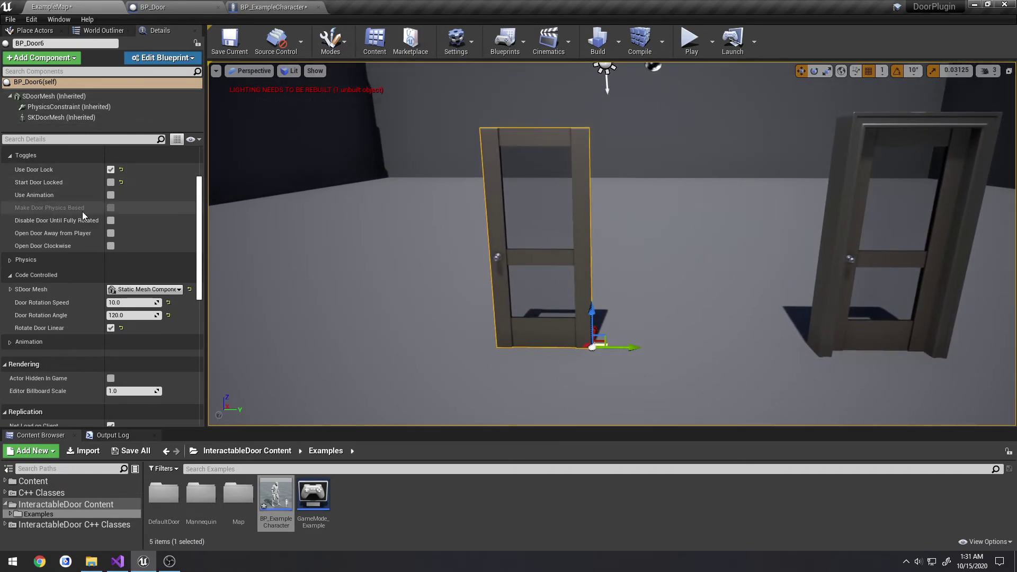
Step: Turn off Use Door Lock and enable Make Door Physics Based on the duplicated door, and test it in play
{"action": "left_click", "coordinate": [110, 169]}
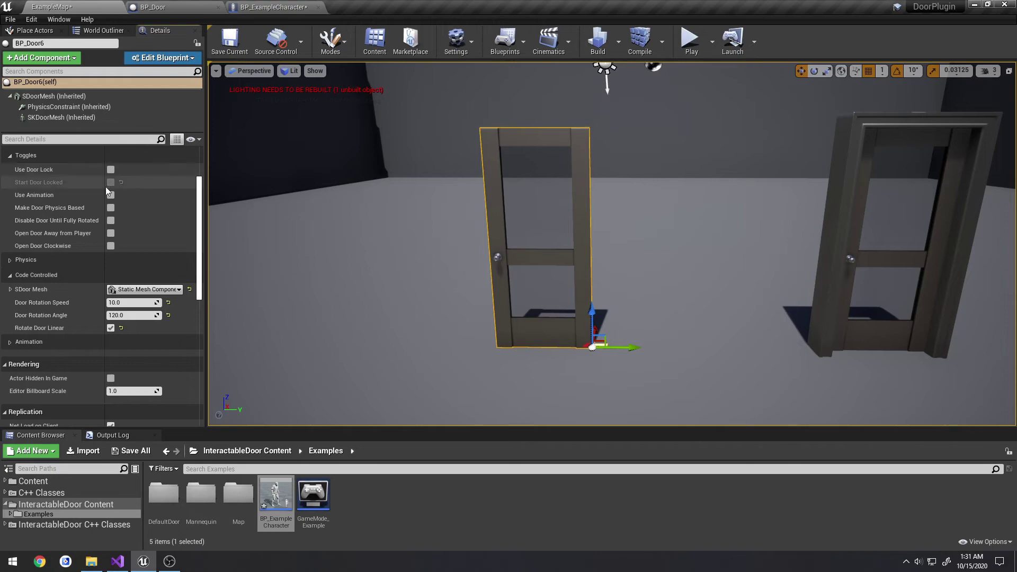
{"action": "left_click", "coordinate": [111, 207]}
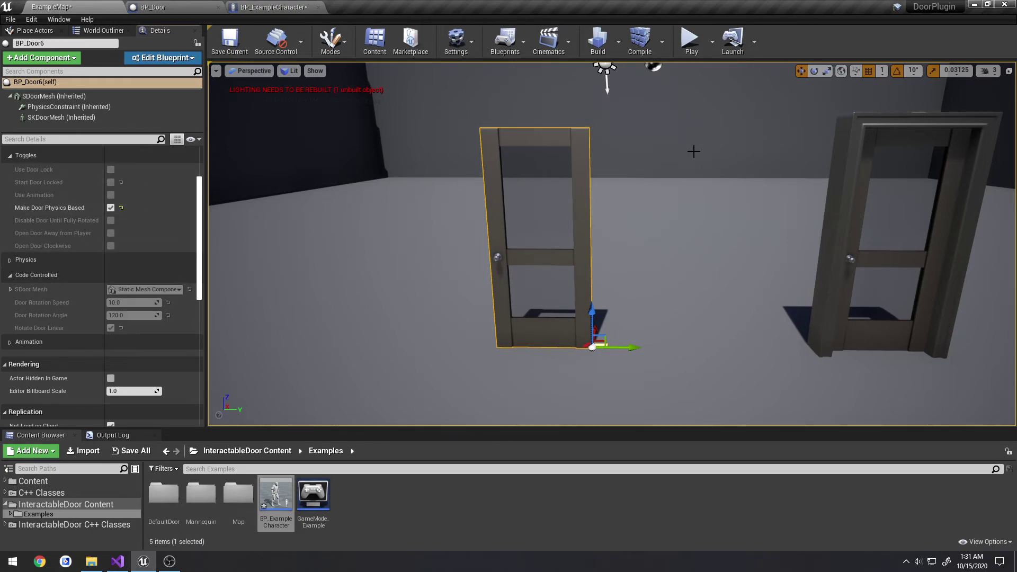
{"action": "left_click", "coordinate": [689, 40]}
{"action": "key", "text": "w"}
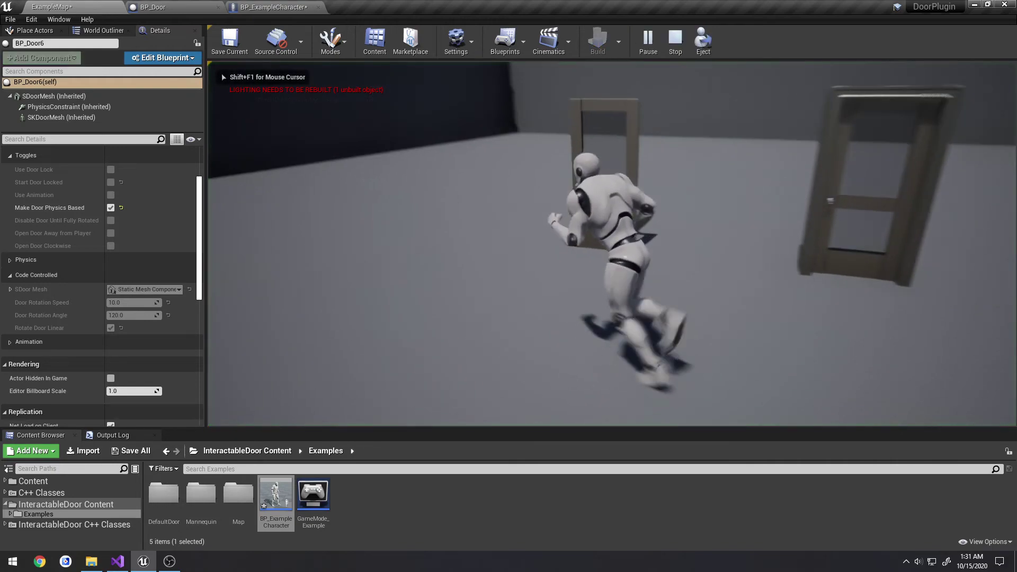
{"action": "key", "text": "Escape"}
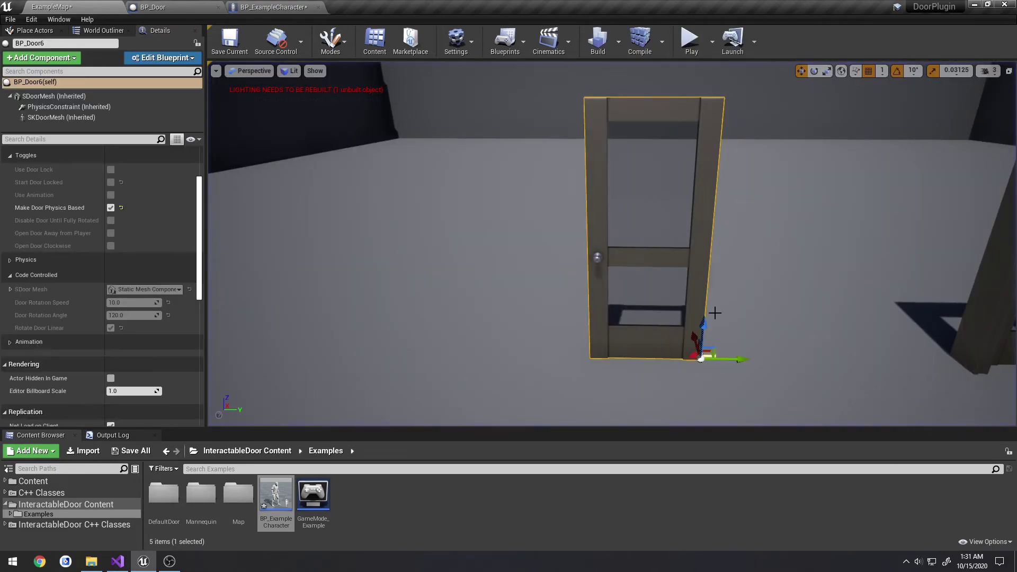
Step: Set Constraint Actor 1 of the duplicated door's PhysicsConstraint component to BP_Door6, picked from the scene
{"action": "left_click", "coordinate": [94, 108]}
{"action": "scroll", "coordinate": [101, 186], "scroll_direction": "up", "scroll_amount": 3}
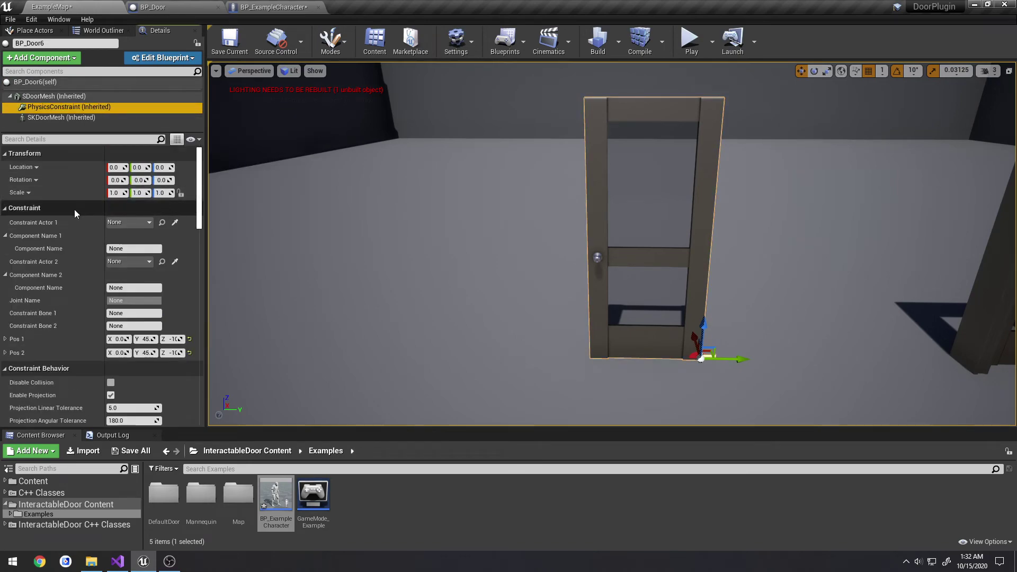
{"action": "left_click", "coordinate": [175, 222]}
{"action": "left_click", "coordinate": [651, 242]}
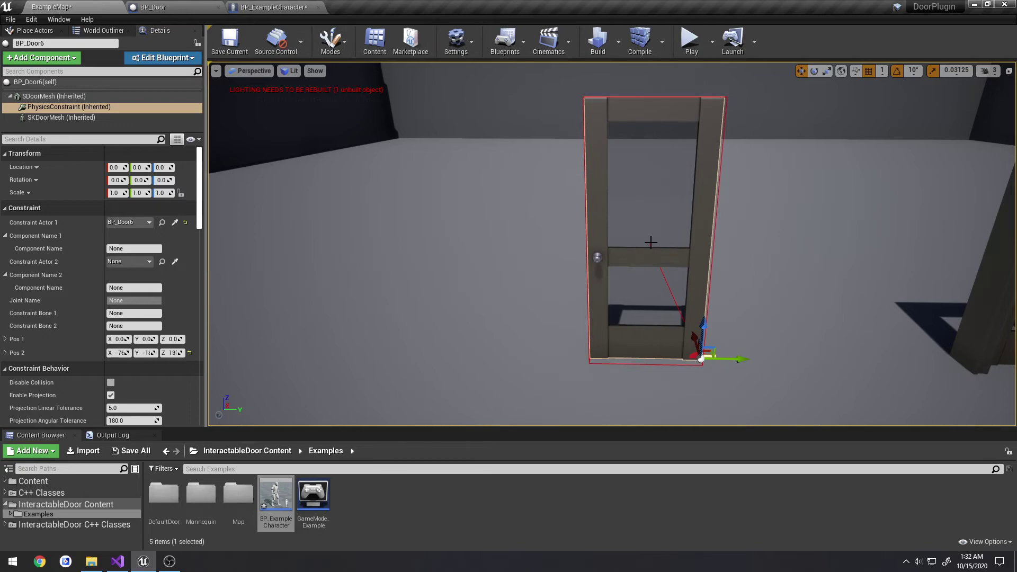
Step: Play the level and walk into the physics-based door from both sides to test its swing, and stop playing
{"action": "left_click", "coordinate": [691, 53]}
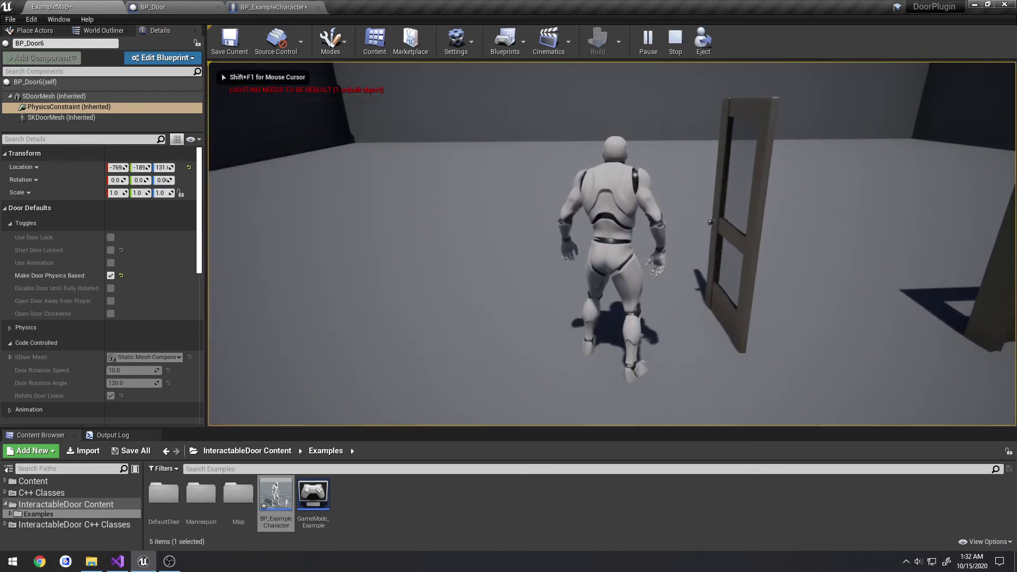
{"action": "key", "text": "d"}
{"action": "key", "text": "w"}
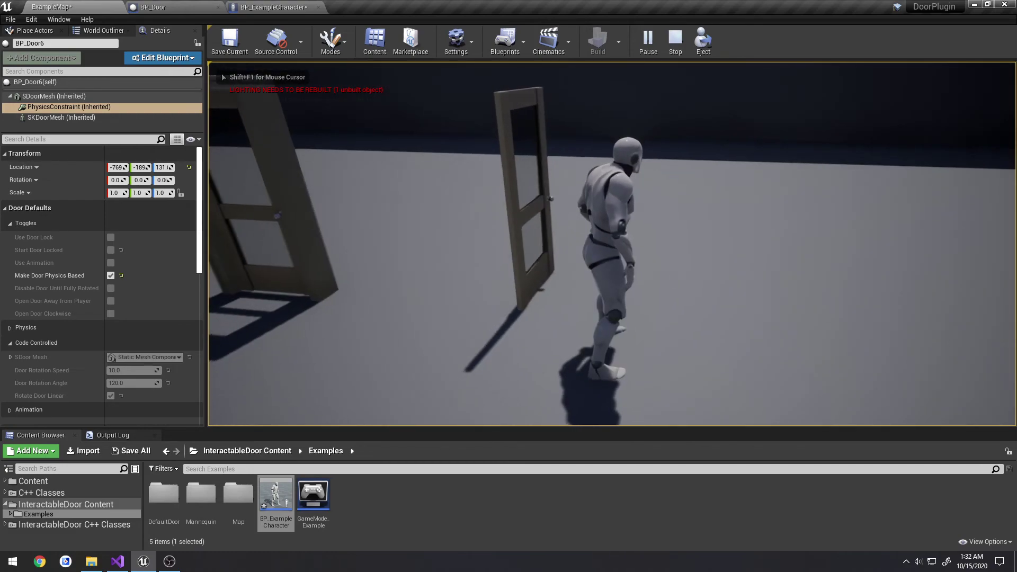
{"action": "key", "text": "w"}
{"action": "key", "text": "d"}
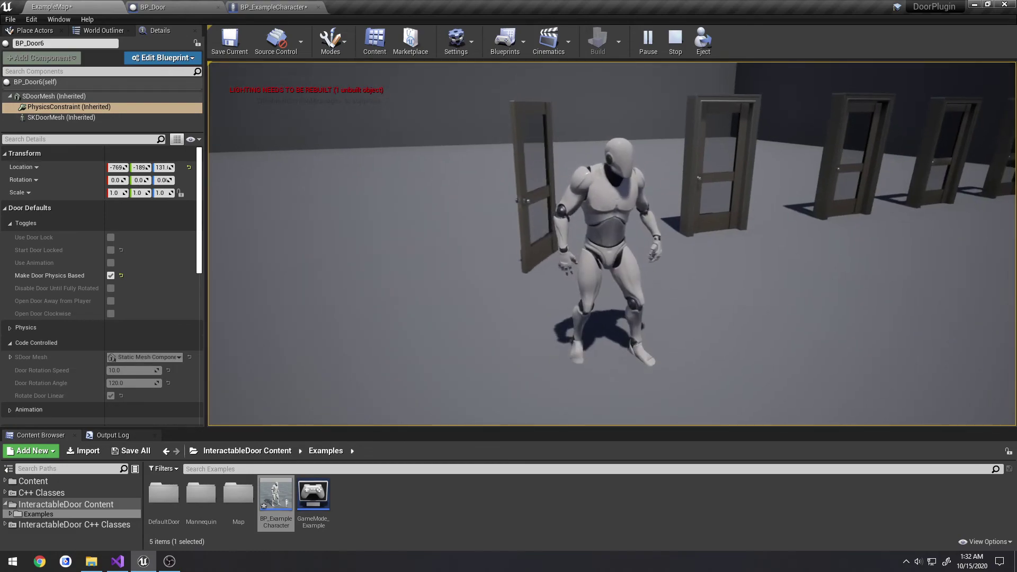
{"action": "key", "text": "a"}
{"action": "key", "text": "w"}
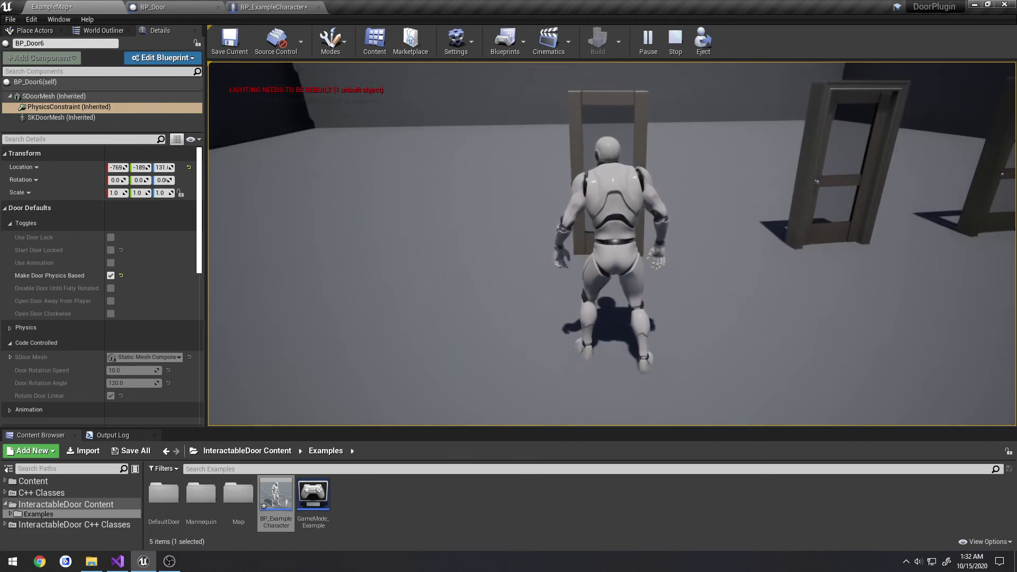
{"action": "key", "text": "Escape"}
{"action": "left_click", "coordinate": [589, 141]}
{"action": "right_click_drag", "start_coordinate": [590, 142], "coordinate": [683, 137]}
{"action": "key", "text": "s"}
{"action": "key", "text": "d"}
{"action": "key", "text": "a"}
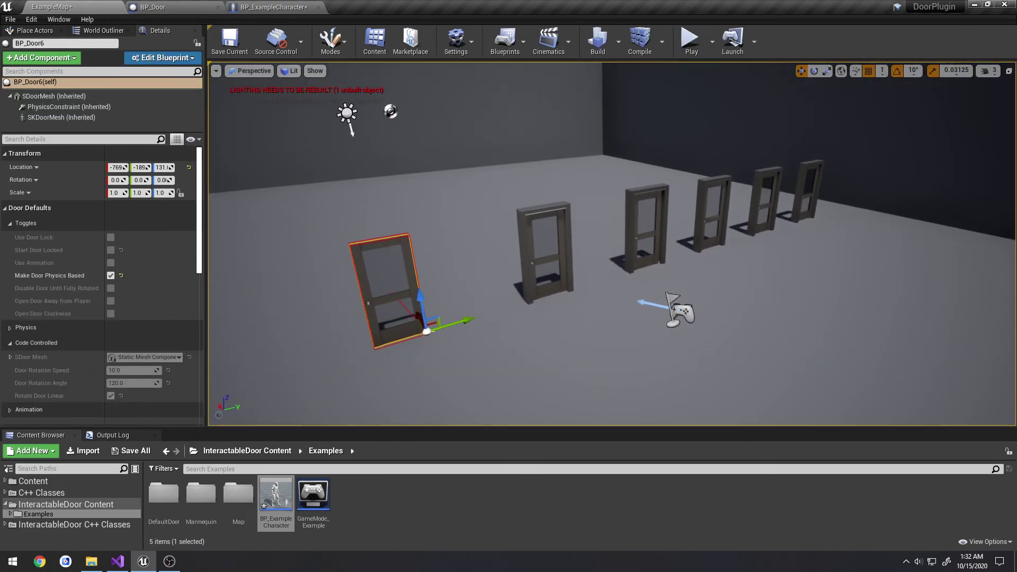
{"action": "right_click_drag", "start_coordinate": [620, 162], "coordinate": [620, 157]}
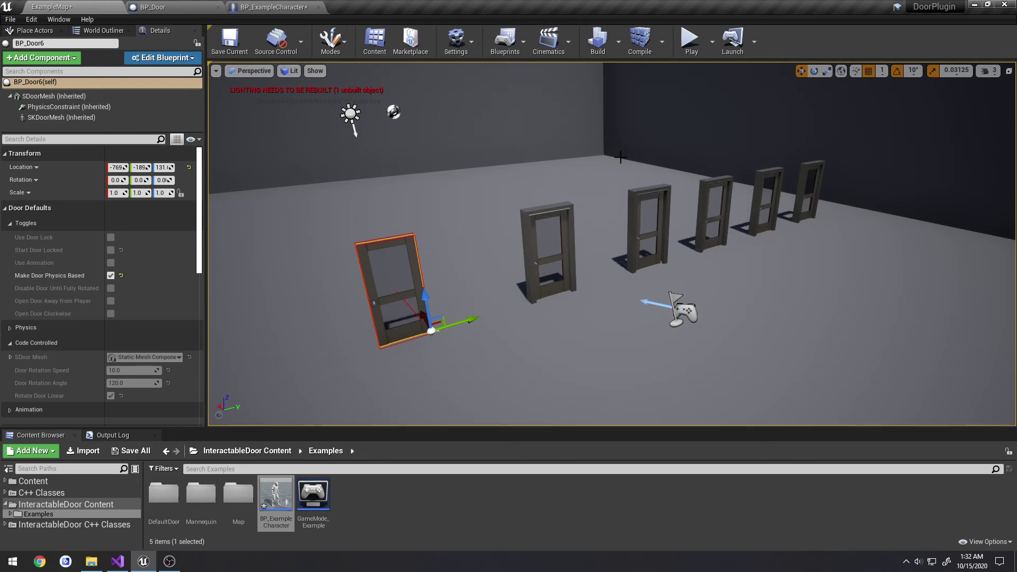
Step: Save all modified levels and assets in the project
{"action": "left_click", "coordinate": [10, 20]}
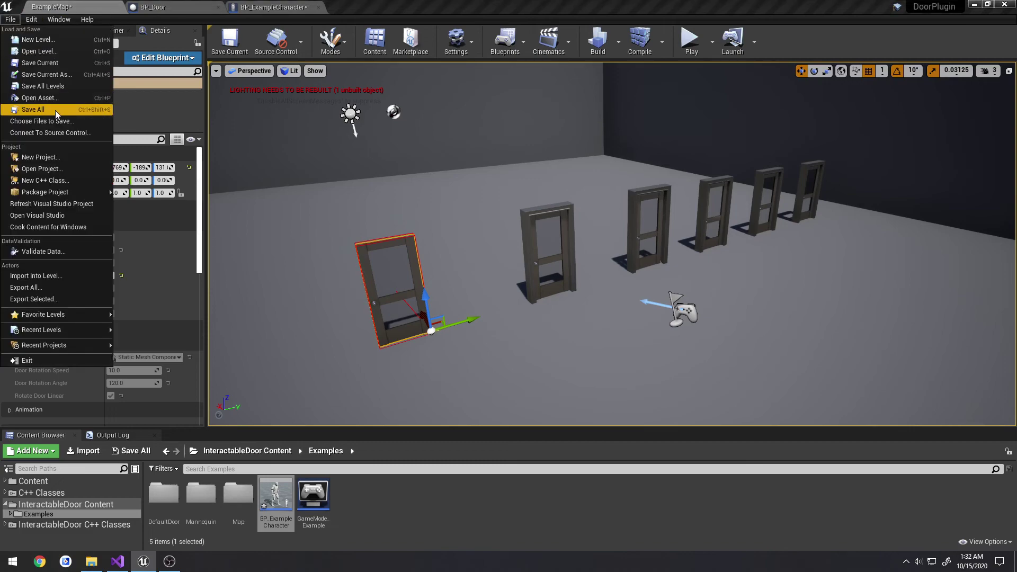
{"action": "left_click", "coordinate": [56, 112]}
{"action": "mouse_move", "coordinate": [510, 150]}
{"action": "right_mouse_down"}
{"action": "mouse_move", "coordinate": [496, 151]}
{"action": "mouse_move", "coordinate": [506, 141]}
{"action": "right_mouse_up"}
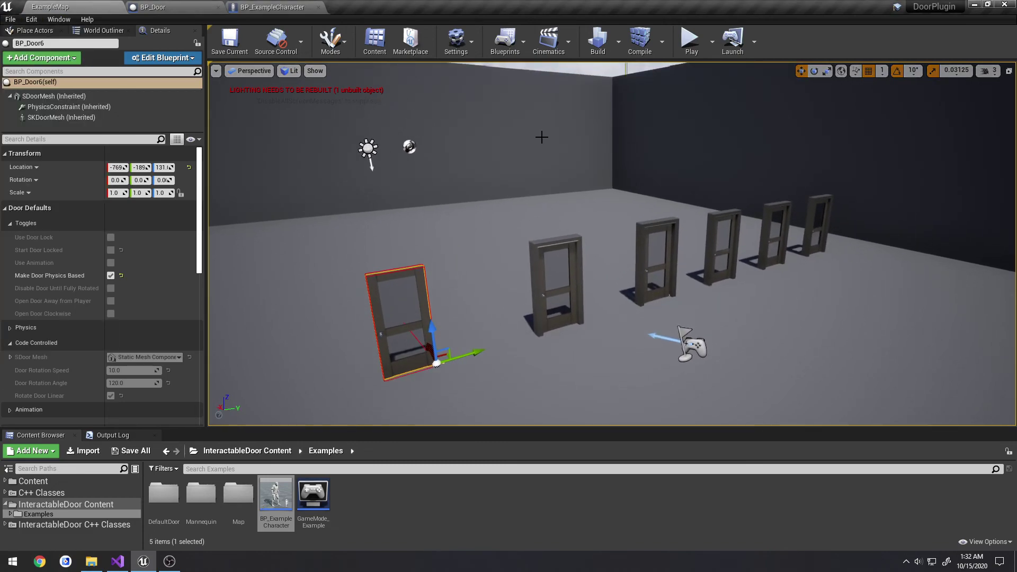